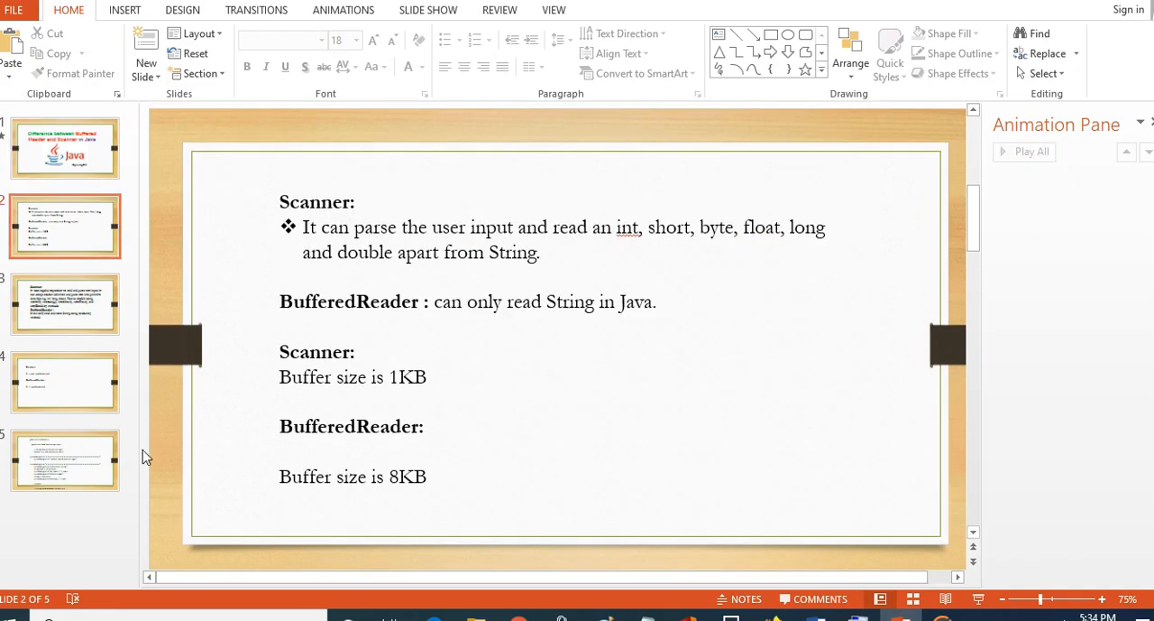
Step: Show slide 5 with the Java code example via its thumbnail
click(97, 457)
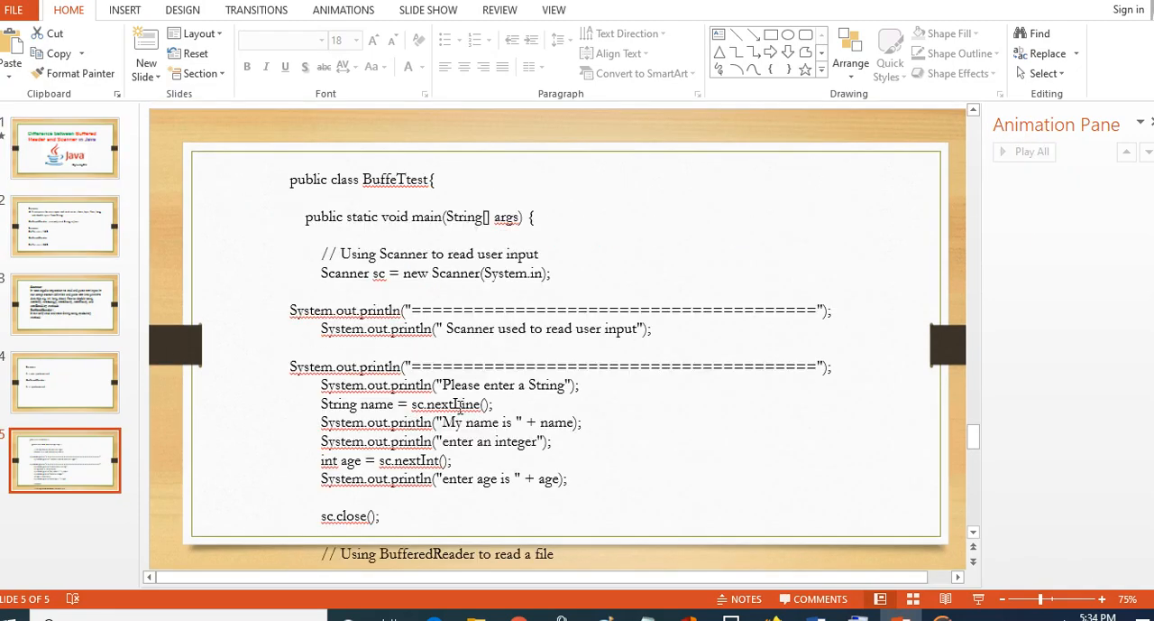
scroll(459, 409, down, 2)
scroll(478, 415, down, 2)
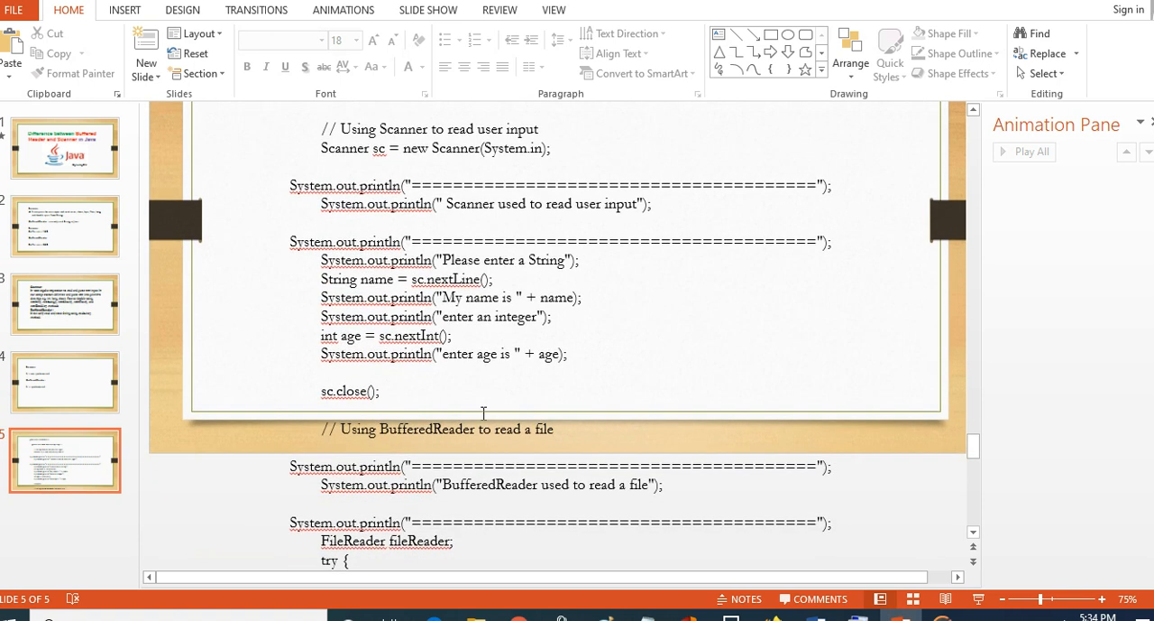
scroll(492, 422, down, 1)
scroll(492, 421, down, 1)
scroll(492, 421, down, 2)
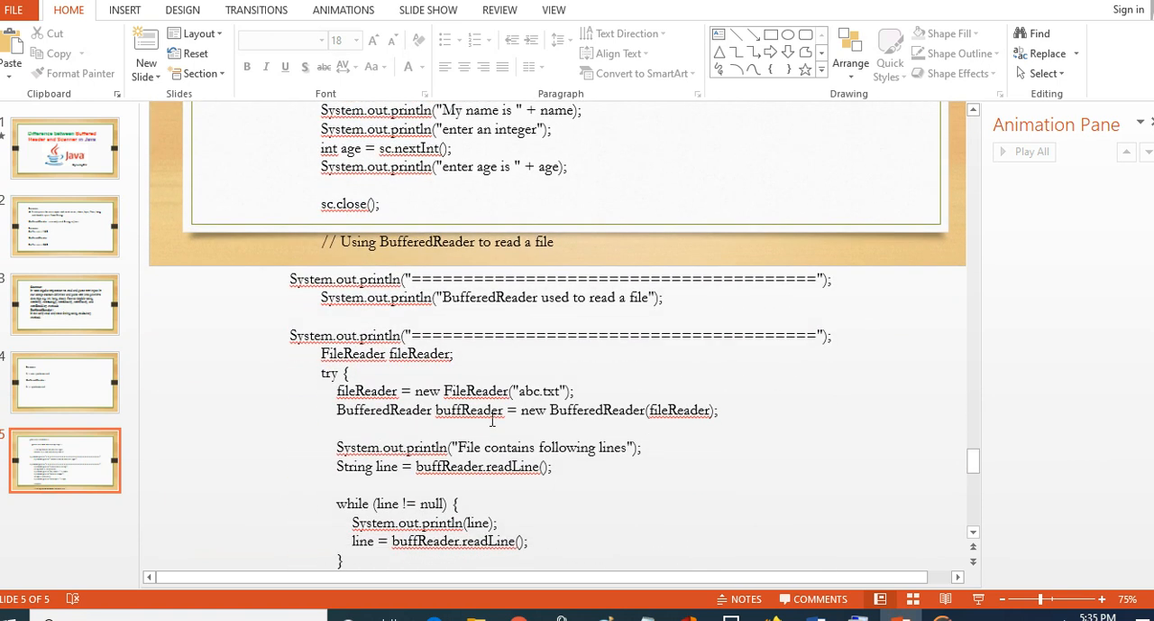
ctrl+scroll(492, 421, up, 5)
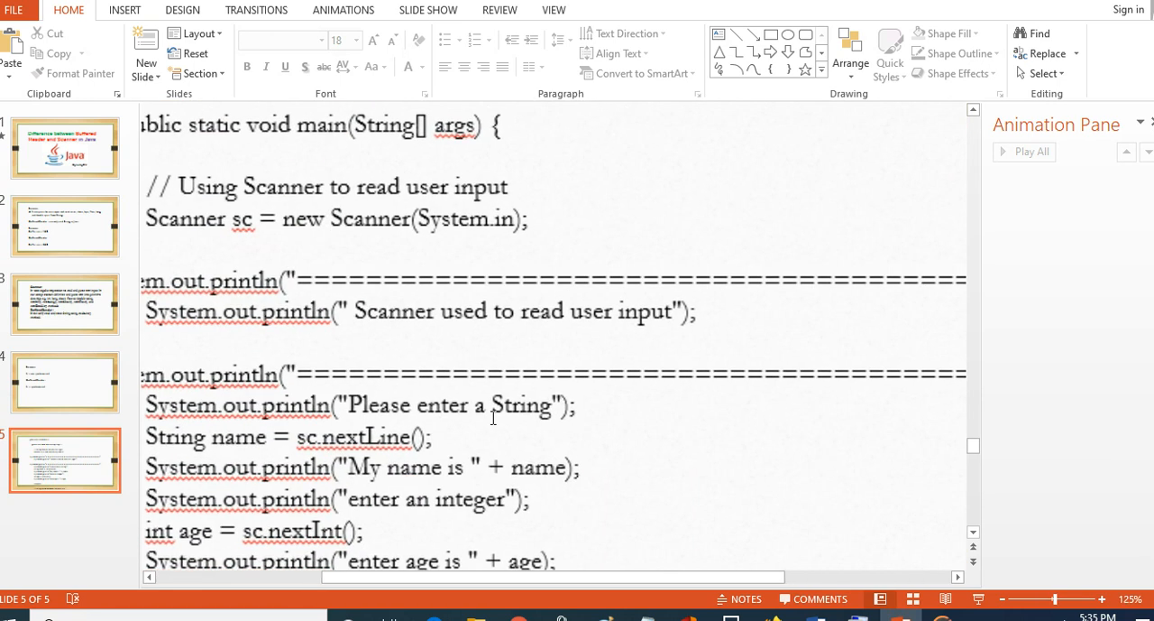
drag(631, 578, 441, 579)
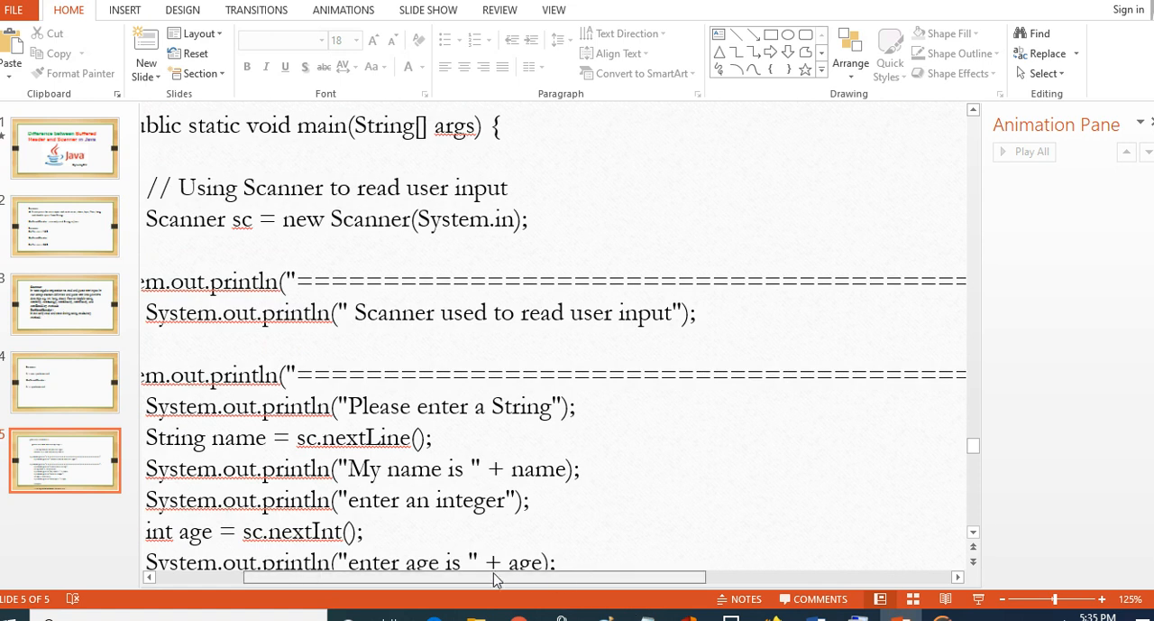
scroll(662, 458, down, 2)
scroll(661, 457, down, 2)
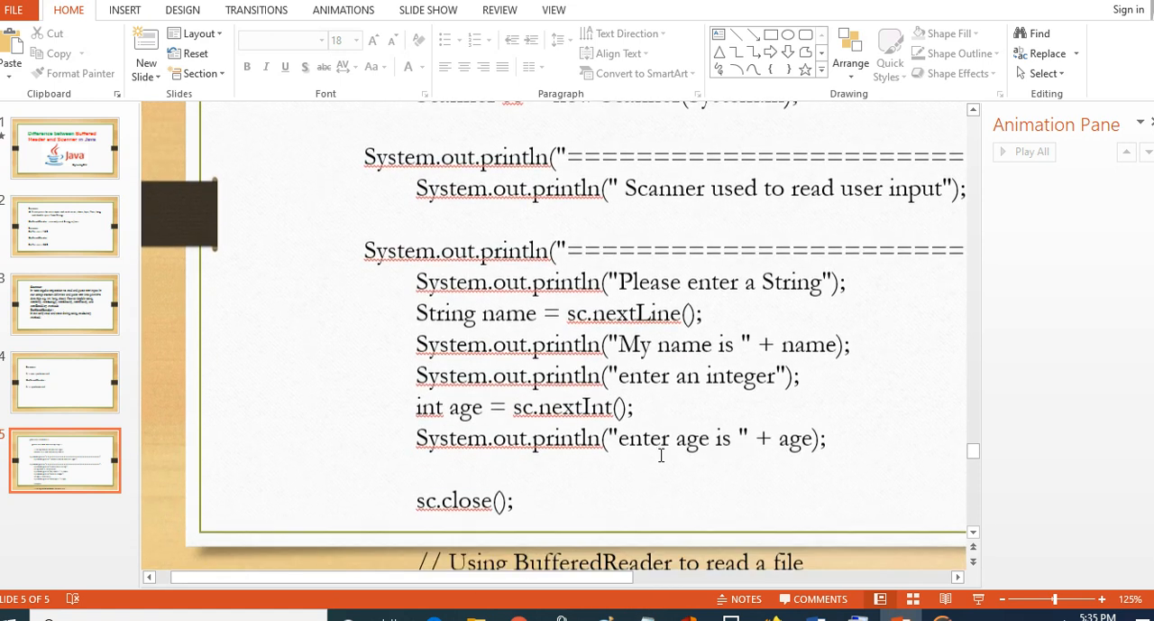
scroll(662, 457, down, 2)
scroll(661, 457, down, 2)
scroll(662, 458, down, 2)
scroll(663, 469, down, 2)
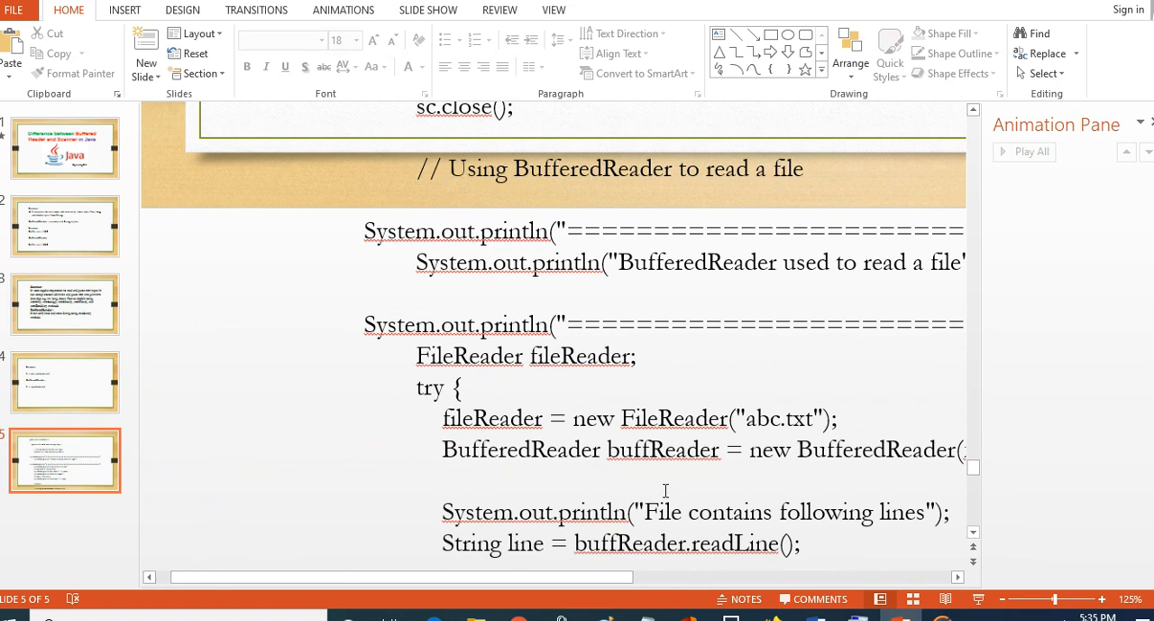
scroll(666, 494, down, 2)
drag(586, 577, 757, 573)
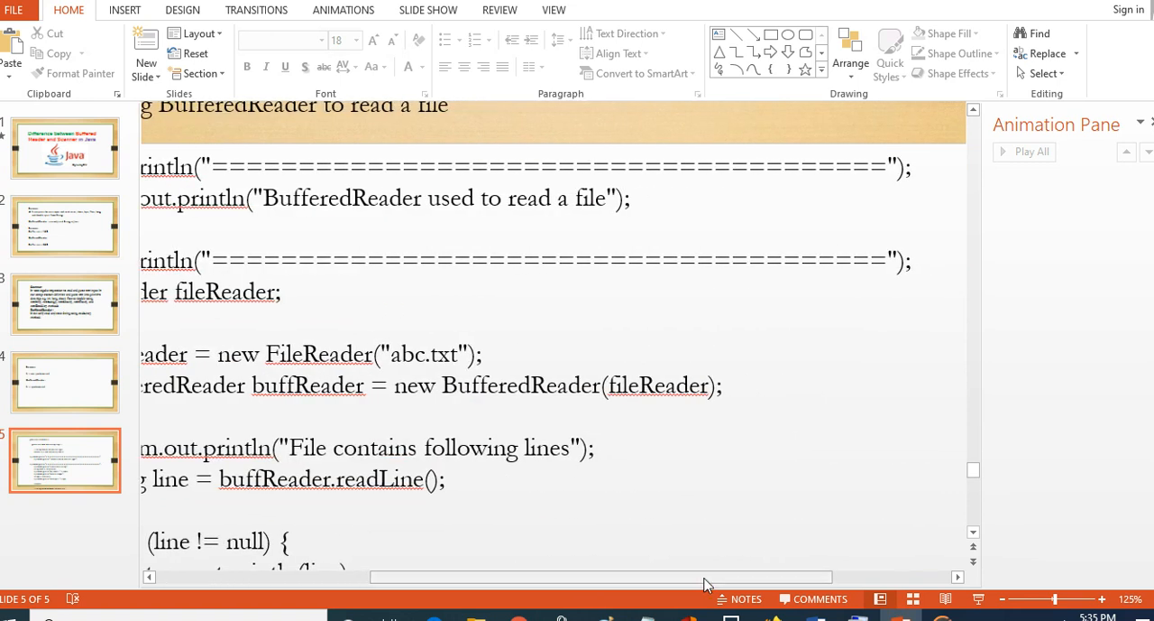
drag(670, 582, 560, 582)
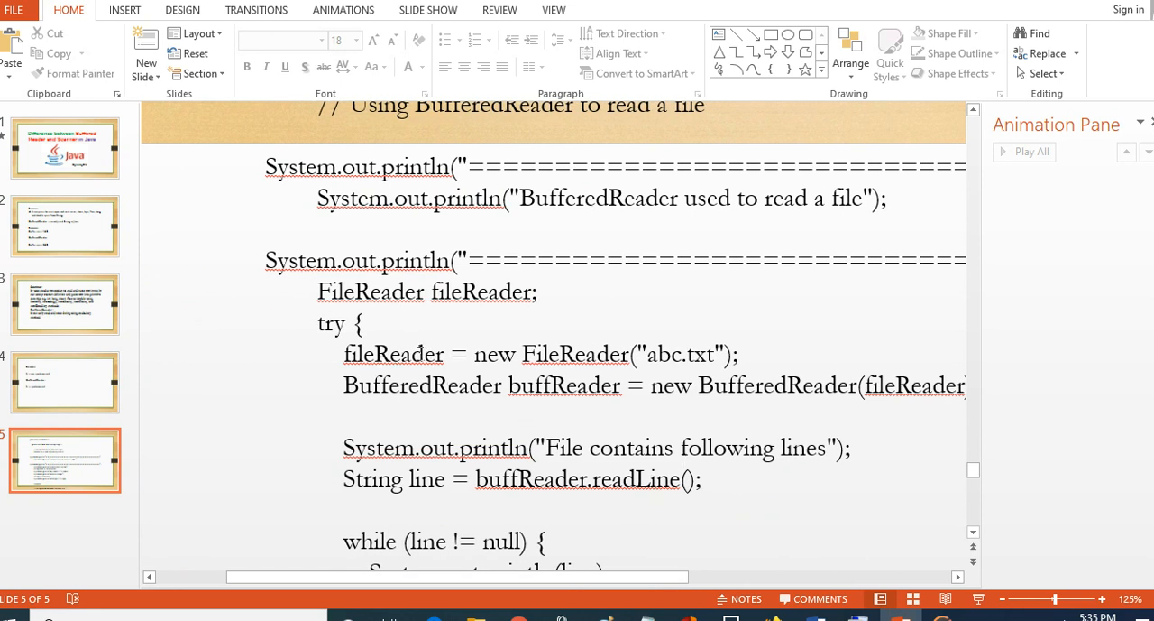
scroll(417, 359, down, 3)
scroll(451, 406, down, 3)
scroll(496, 451, down, 3)
scroll(545, 485, down, 2)
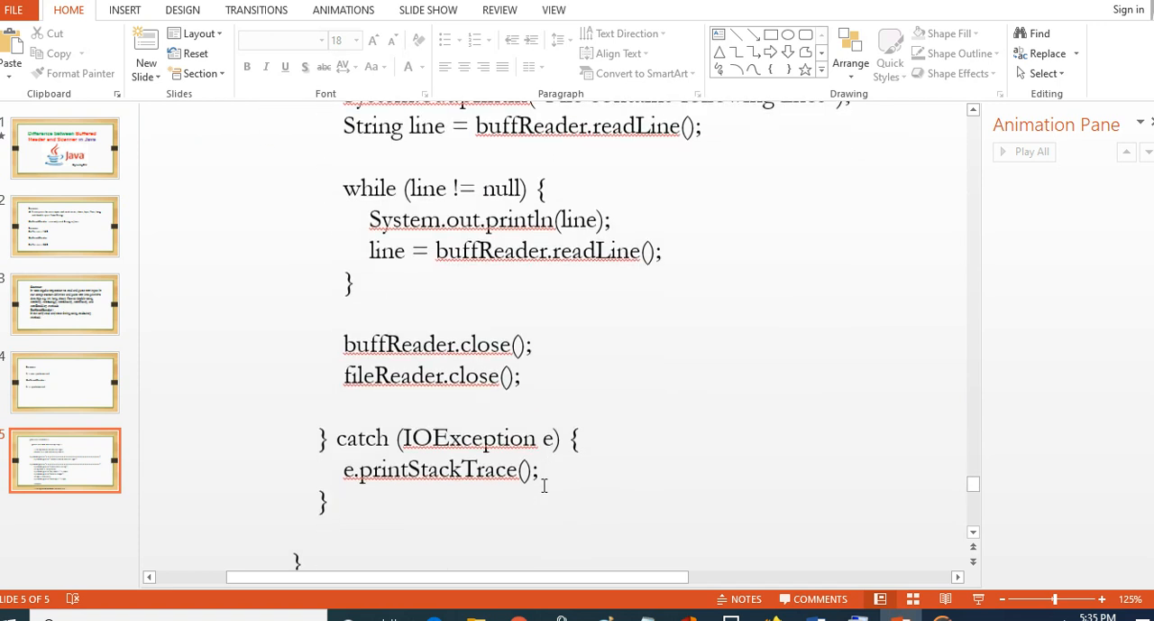
scroll(545, 485, down, 3)
scroll(545, 485, down, 3)
scroll(541, 482, down, 3)
scroll(537, 480, down, 3)
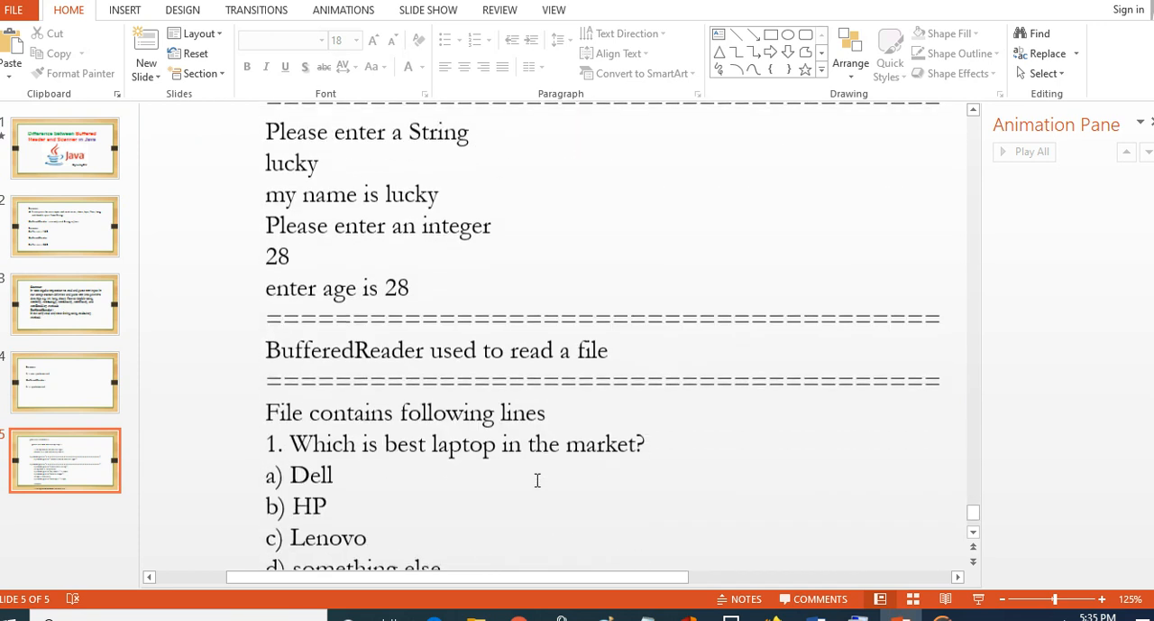
scroll(538, 480, down, 2)
scroll(538, 480, down, 1)
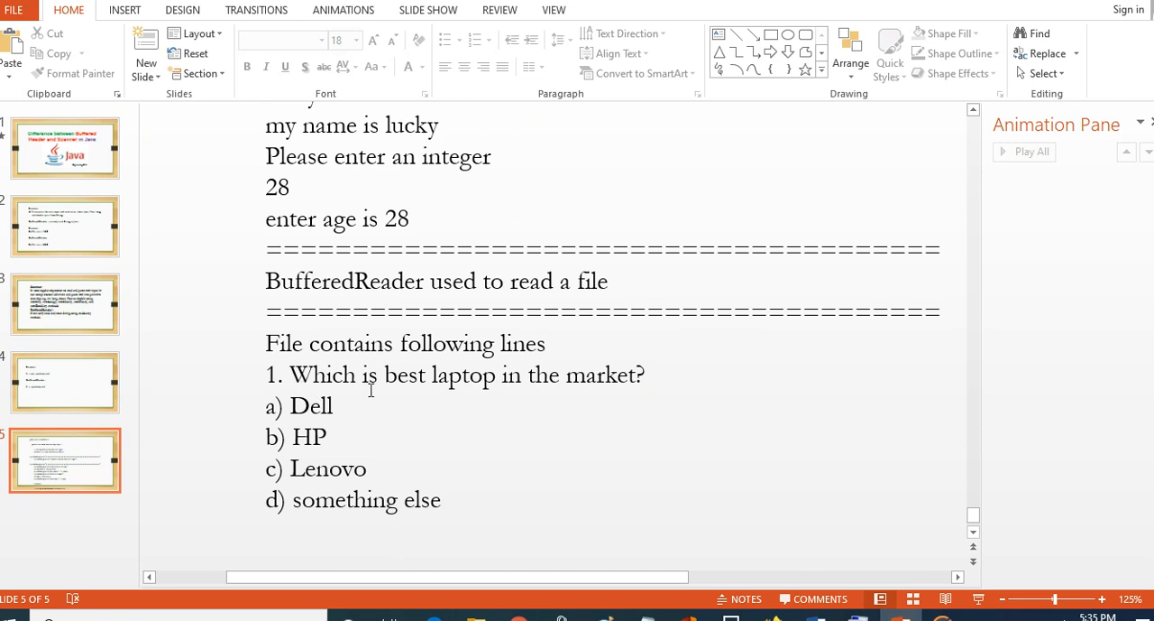
scroll(531, 374, up, 1)
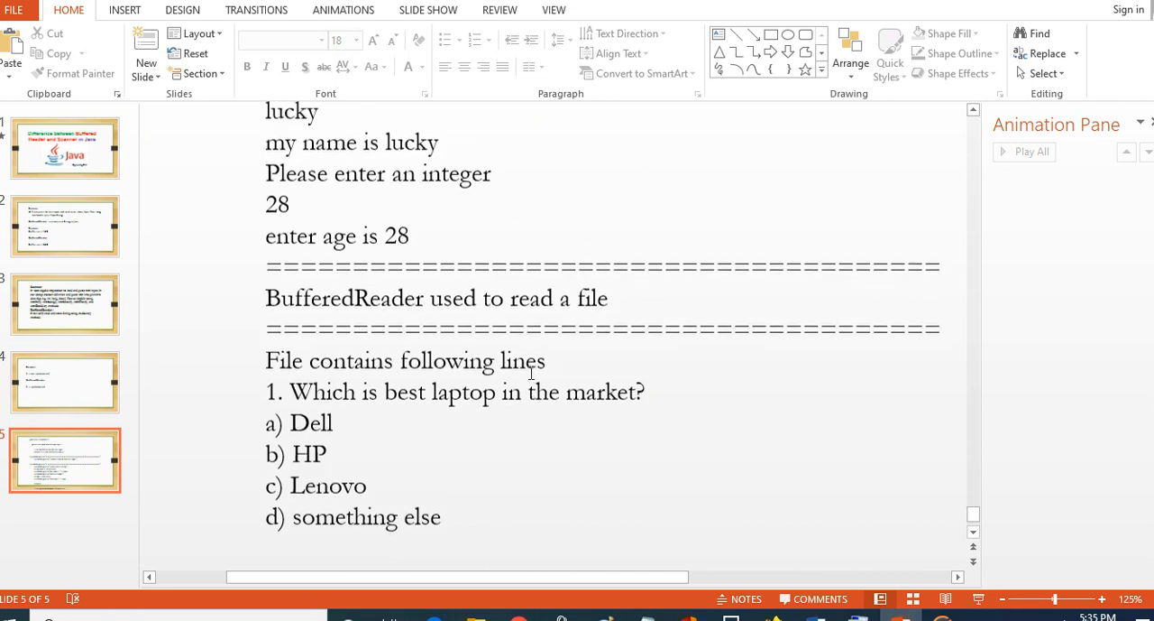
scroll(531, 373, up, 3)
scroll(531, 373, up, 2)
scroll(532, 373, up, 2)
scroll(632, 338, up, 2)
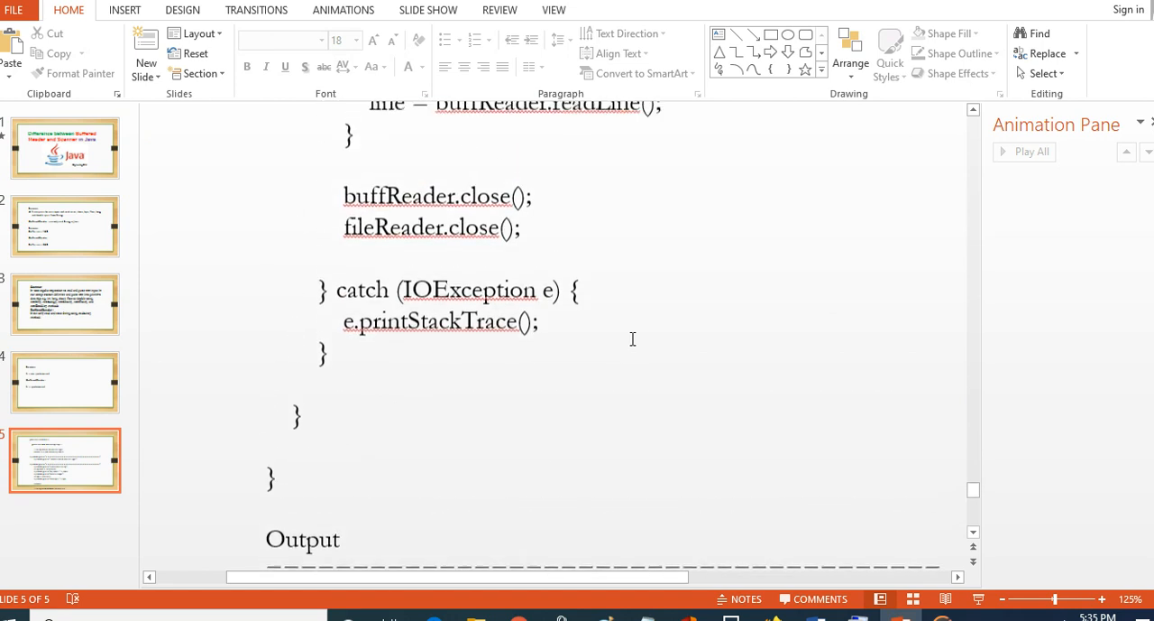
scroll(631, 338, up, 2)
scroll(632, 337, up, 2)
scroll(632, 337, up, 2)
scroll(632, 337, up, 1)
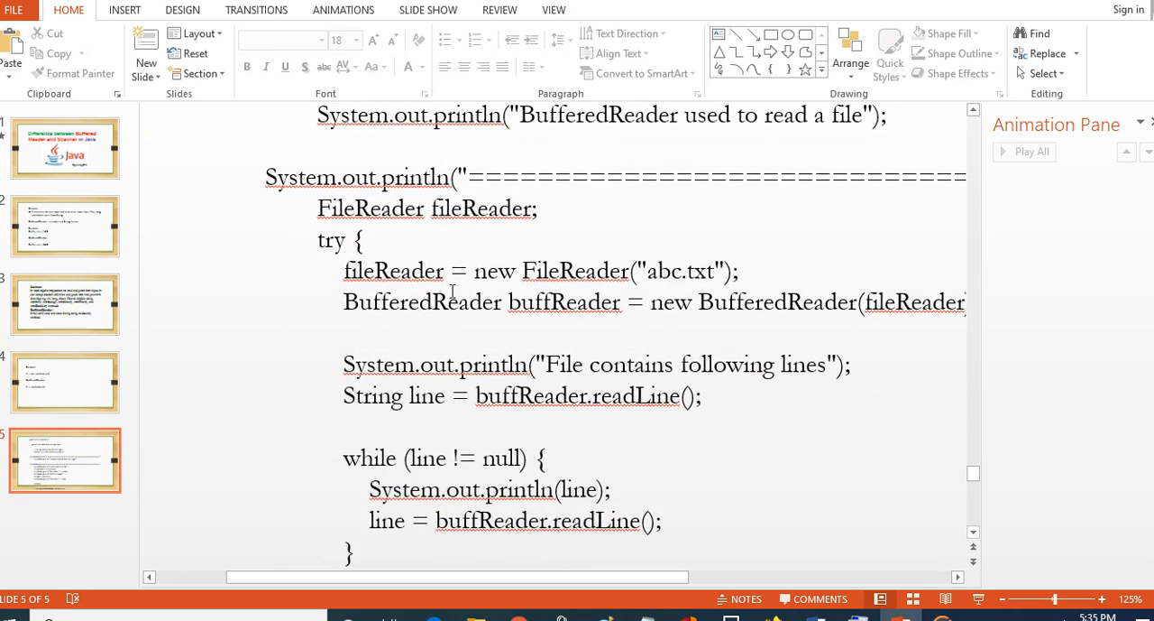
scroll(394, 205, up, 1)
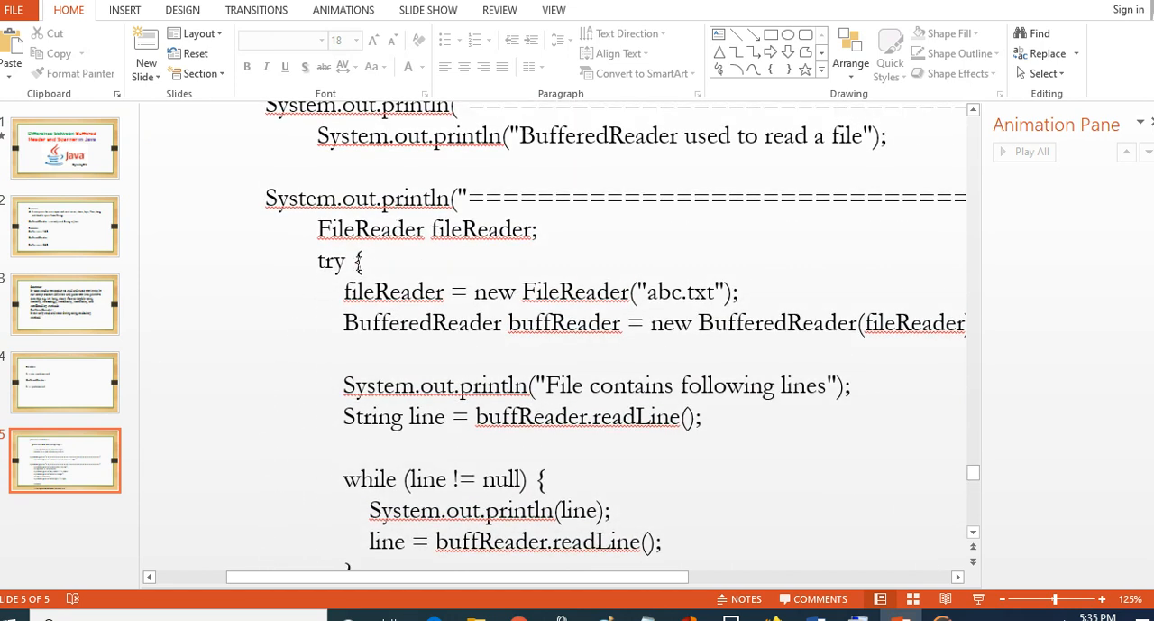
scroll(356, 289, up, 1)
scroll(370, 297, up, 1)
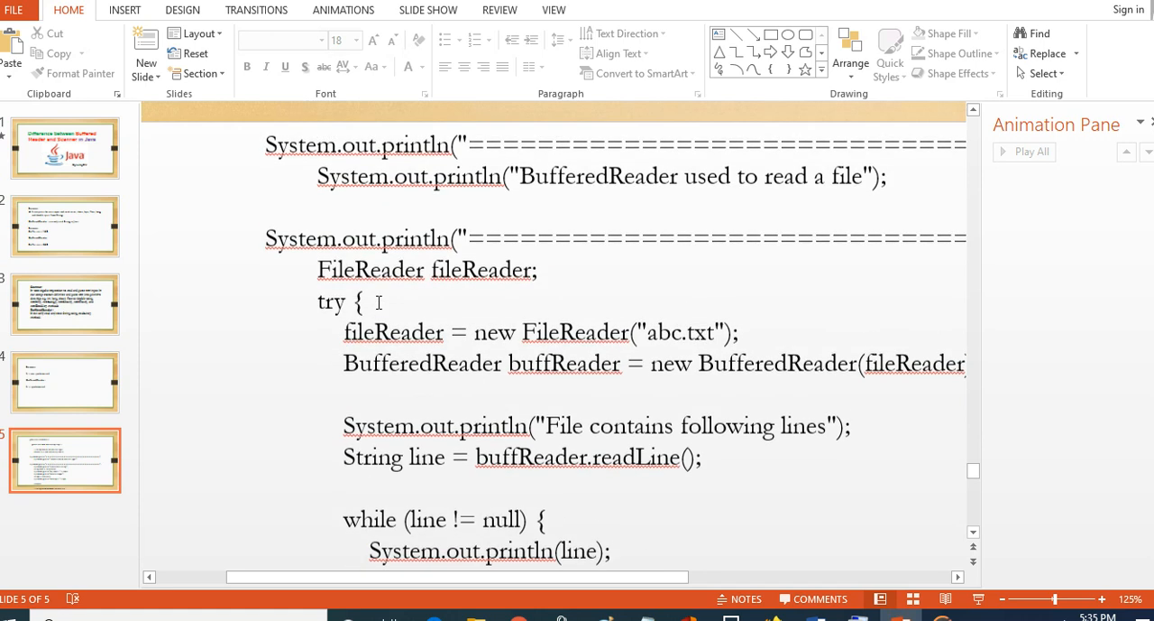
scroll(379, 301, up, 1)
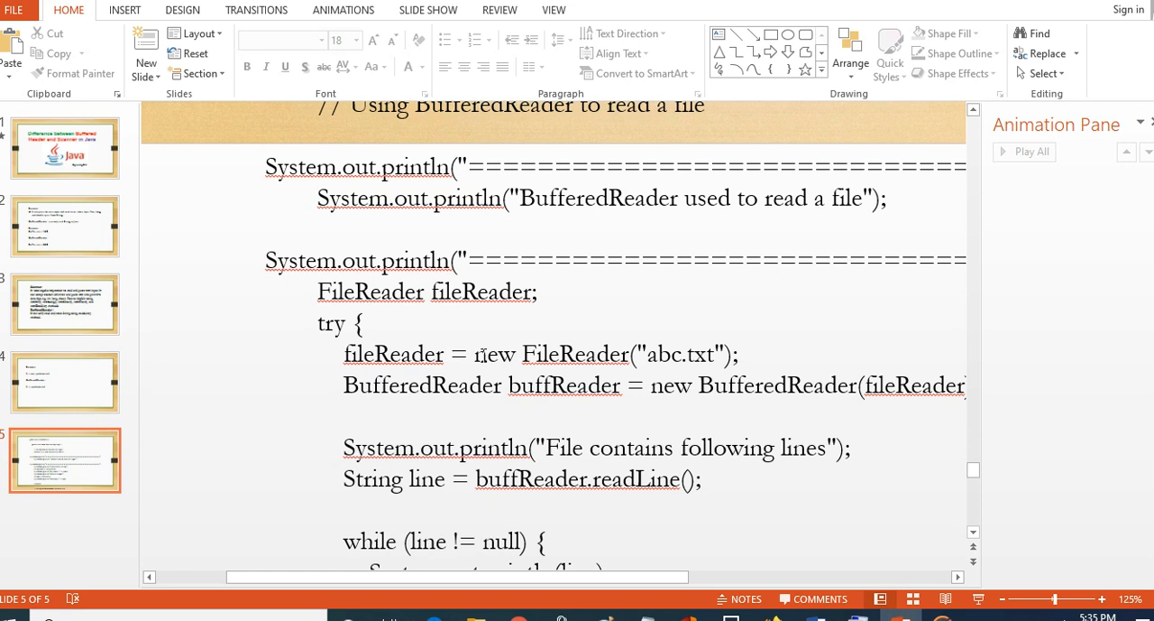
drag(474, 354, 623, 354)
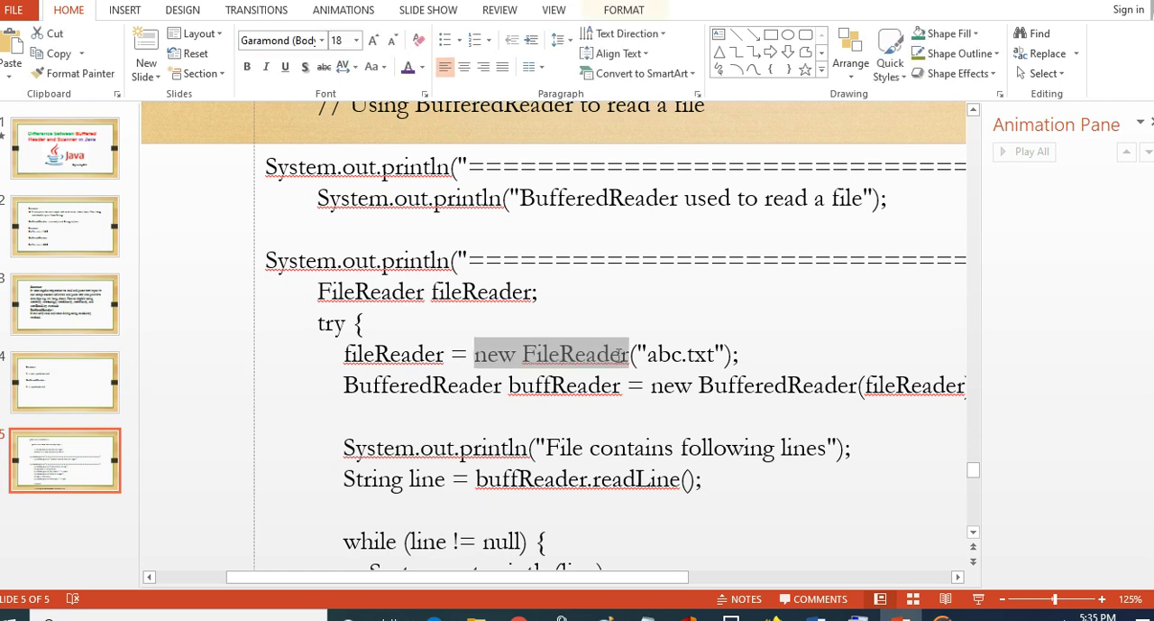
click(784, 415)
drag(869, 386, 956, 388)
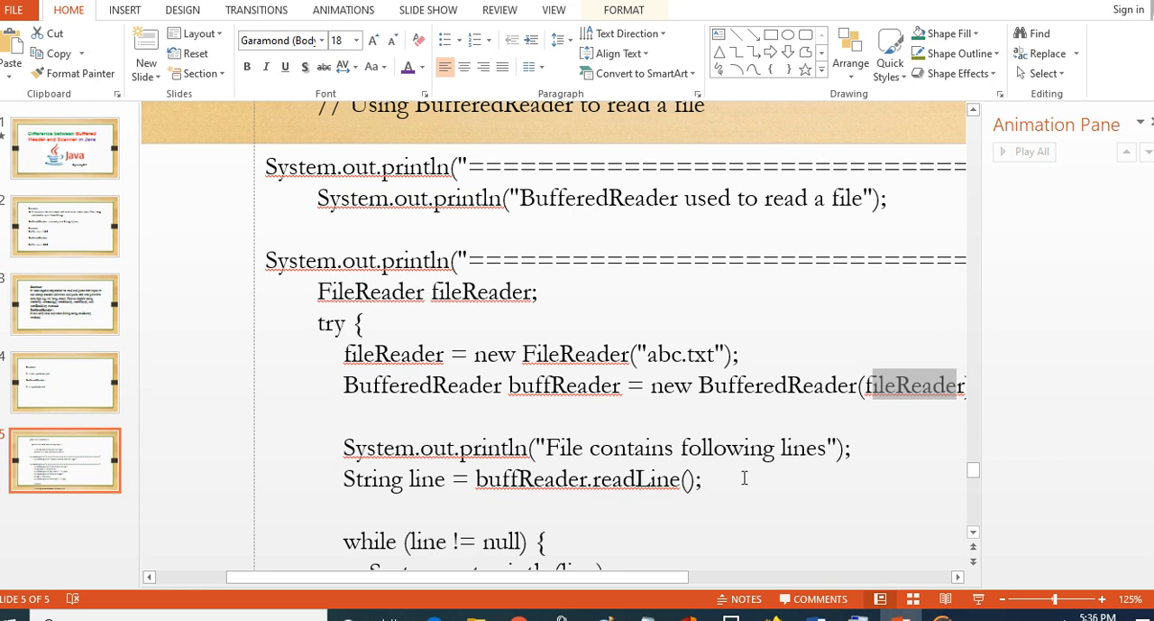
scroll(664, 485, down, 1)
scroll(663, 485, down, 2)
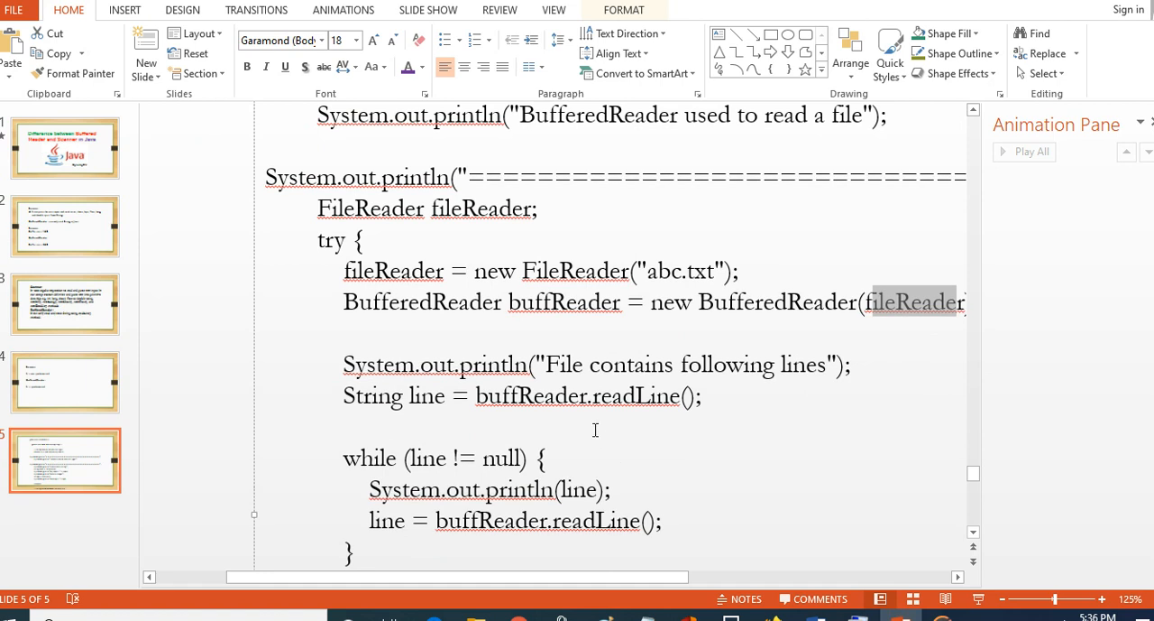
drag(594, 395, 679, 397)
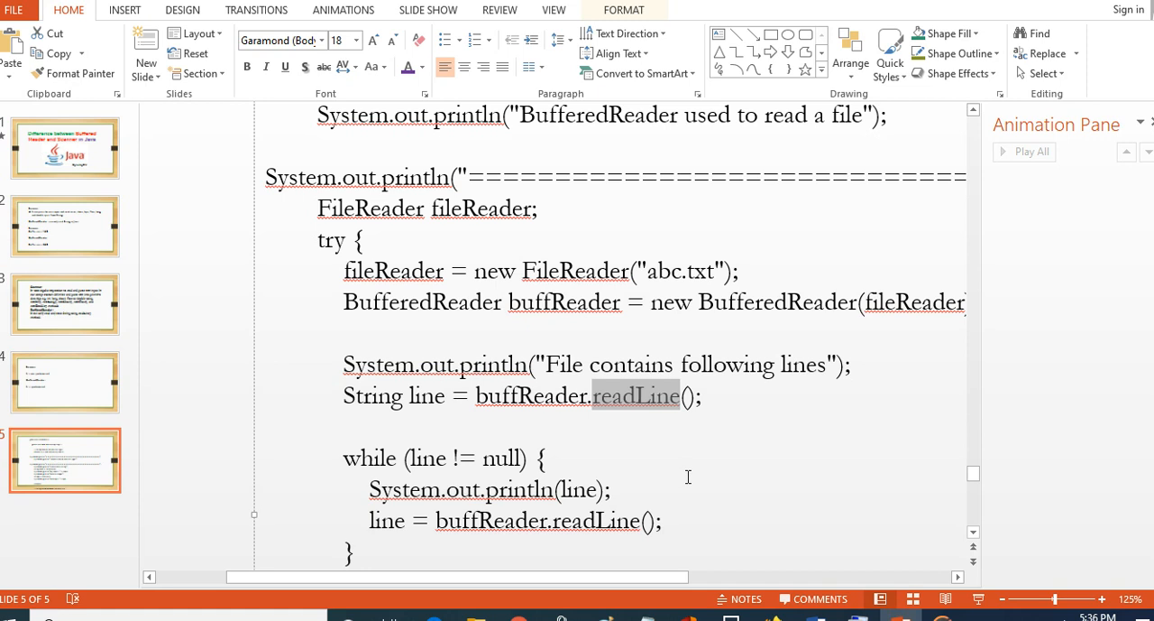
scroll(587, 462, down, 3)
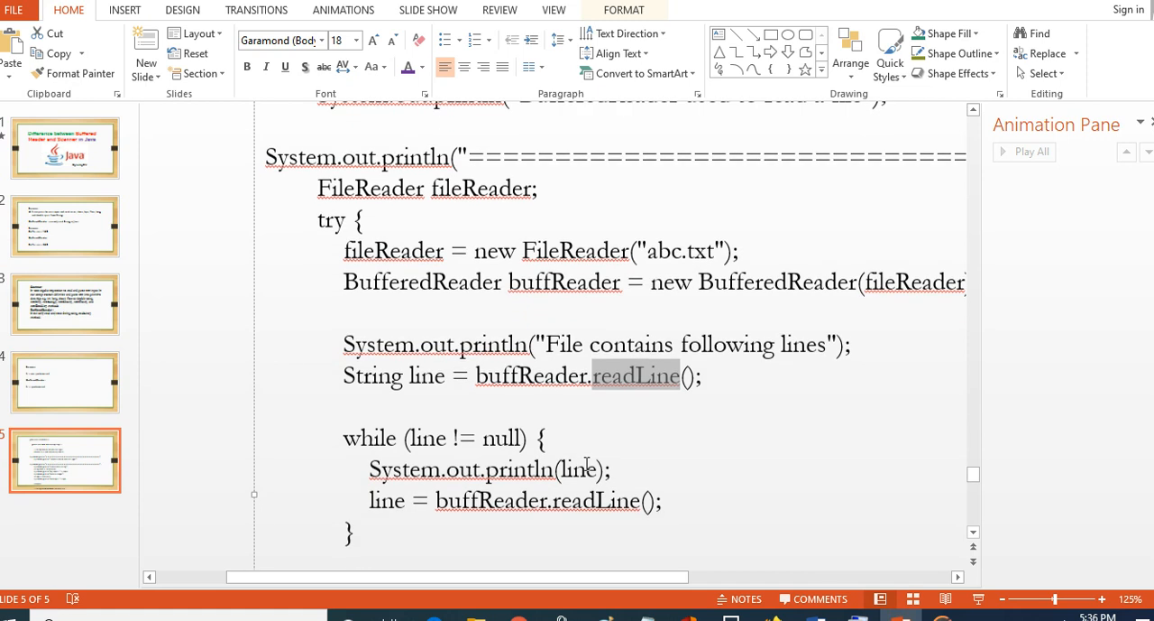
scroll(586, 462, down, 3)
scroll(586, 463, down, 3)
scroll(586, 463, down, 2)
scroll(586, 462, down, 5)
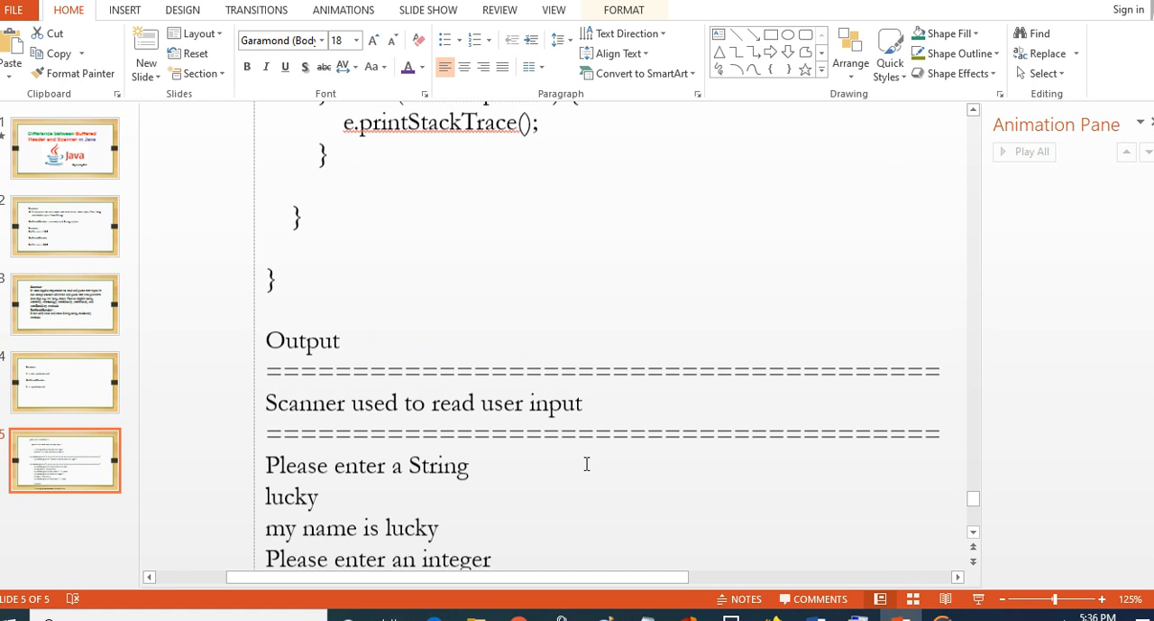
scroll(586, 462, down, 1)
scroll(384, 421, down, 1)
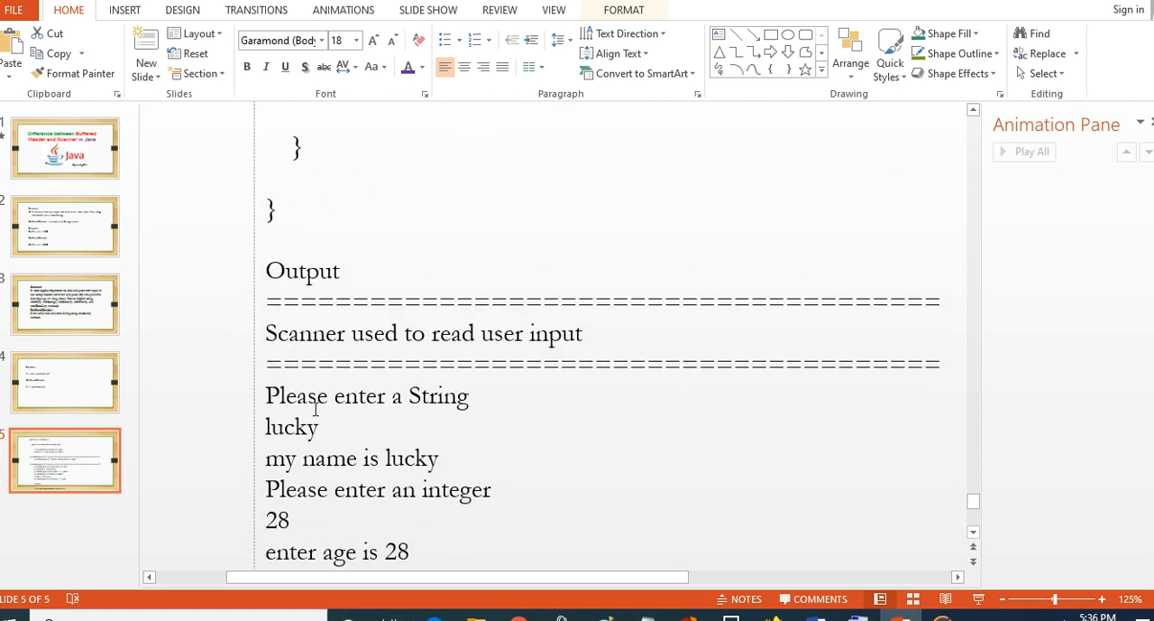
scroll(305, 399, down, 1)
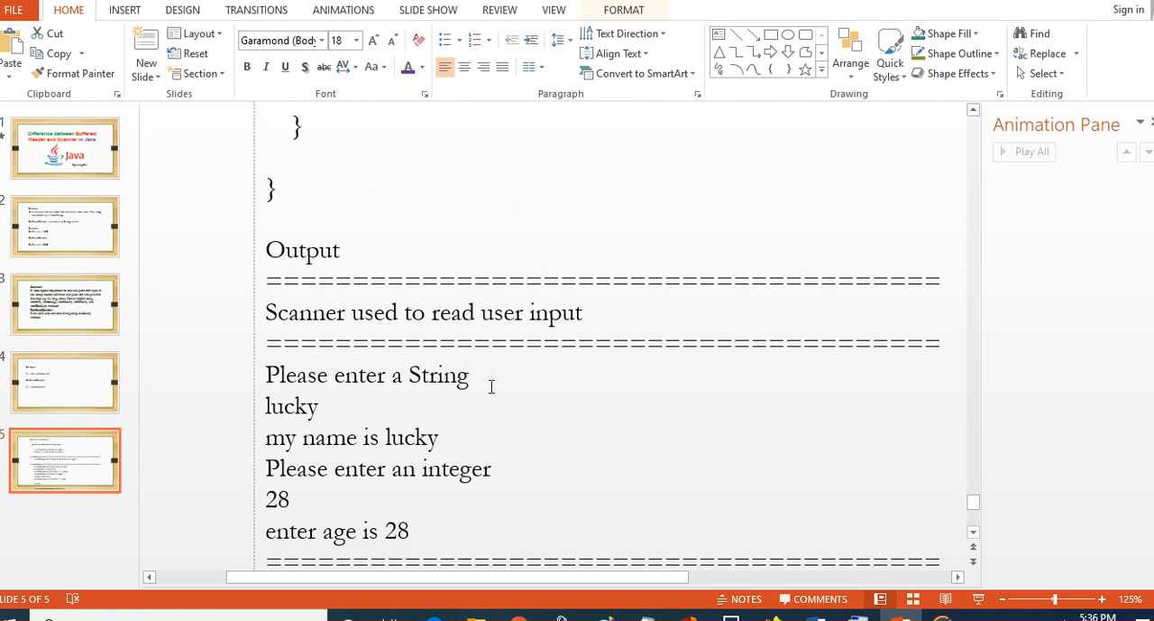
scroll(440, 452, down, 3)
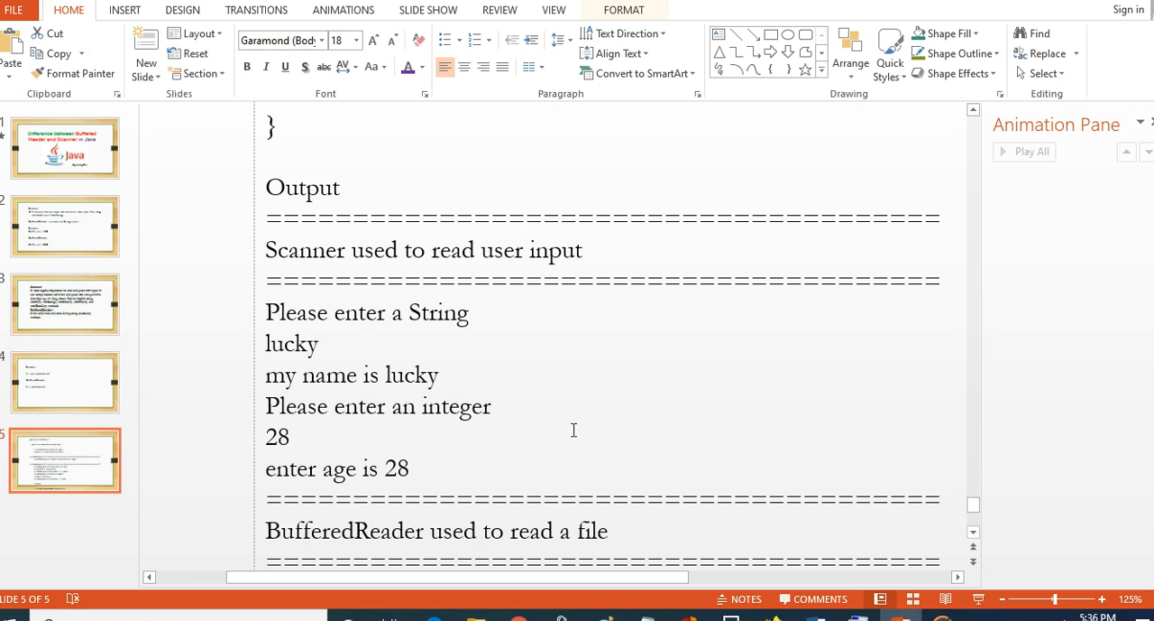
scroll(548, 425, down, 1)
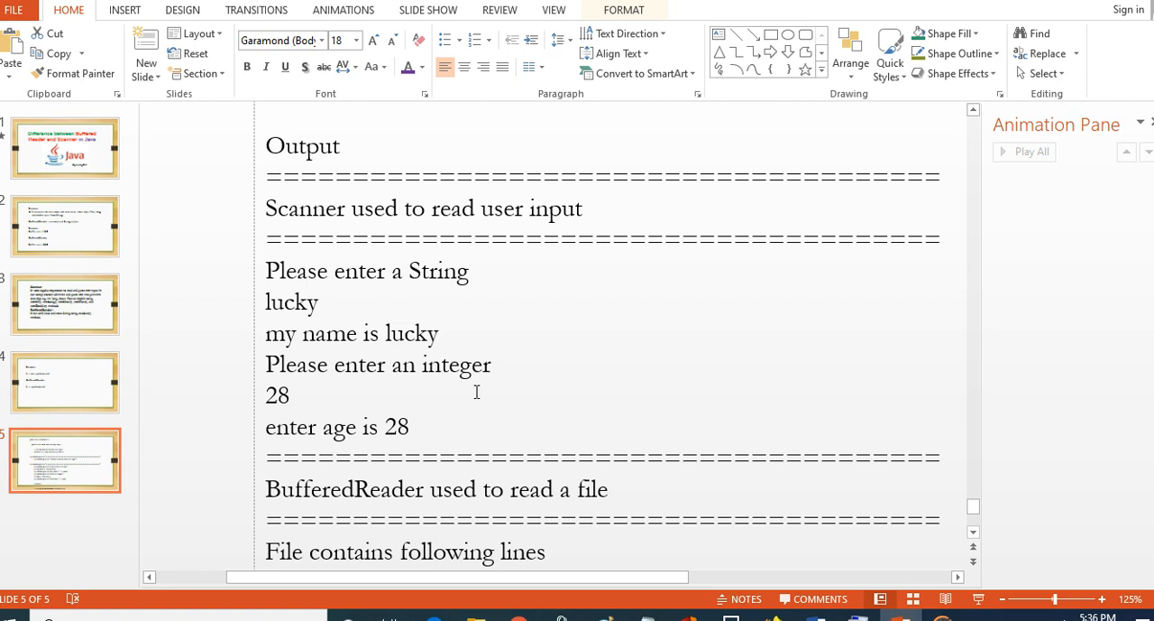
scroll(477, 392, down, 3)
scroll(469, 361, down, 2)
scroll(462, 349, up, 2)
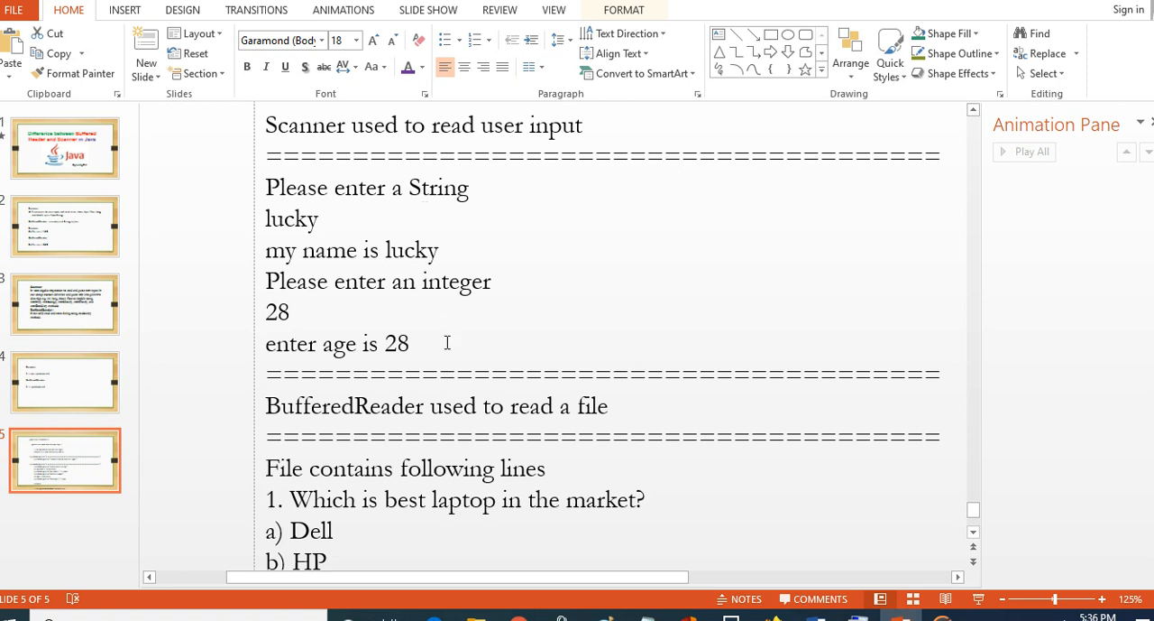
scroll(447, 363, down, 3)
scroll(447, 364, down, 3)
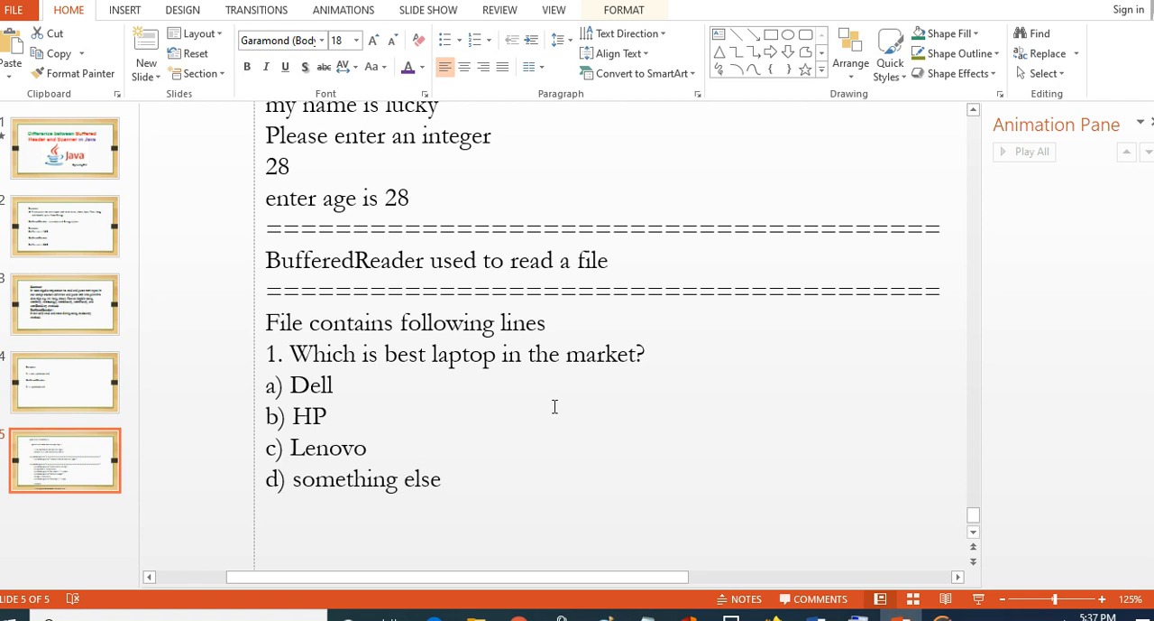
scroll(555, 407, up, 3)
scroll(559, 397, up, 3)
scroll(577, 383, up, 4)
scroll(594, 371, up, 3)
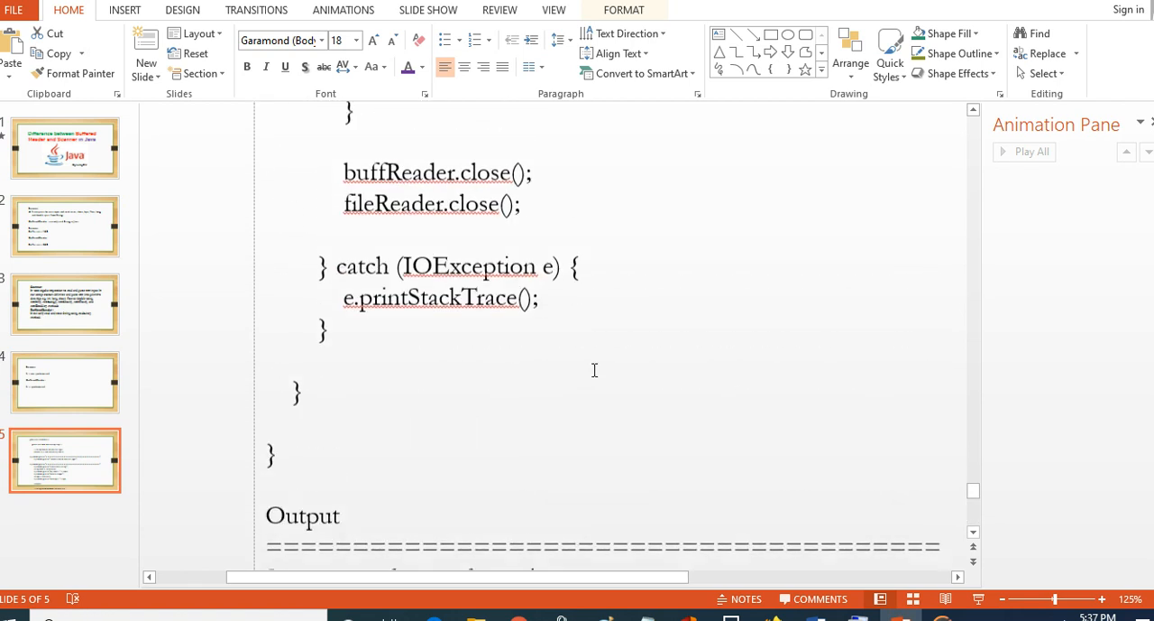
scroll(594, 370, up, 3)
scroll(632, 379, up, 3)
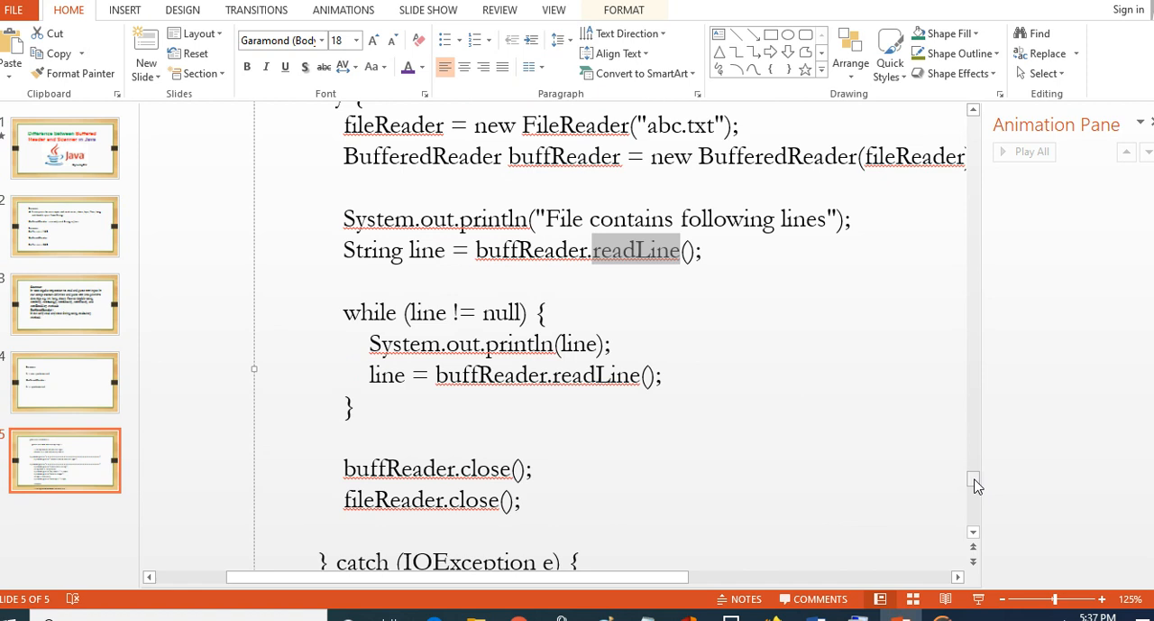
drag(977, 486, 974, 271)
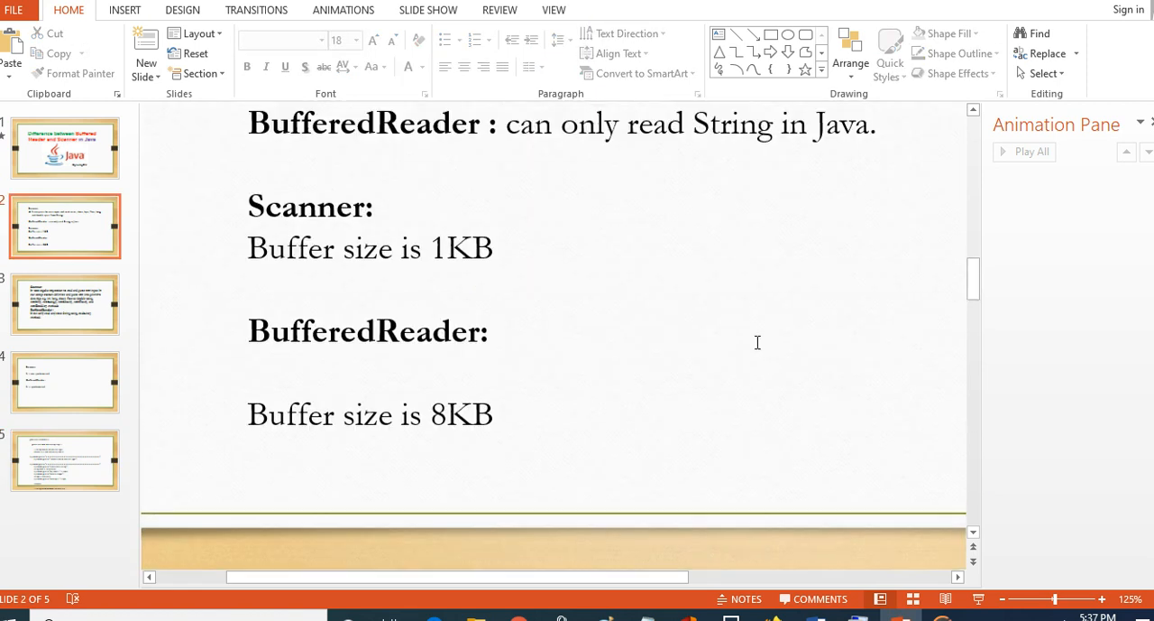
scroll(757, 341, up, 3)
scroll(757, 342, up, 2)
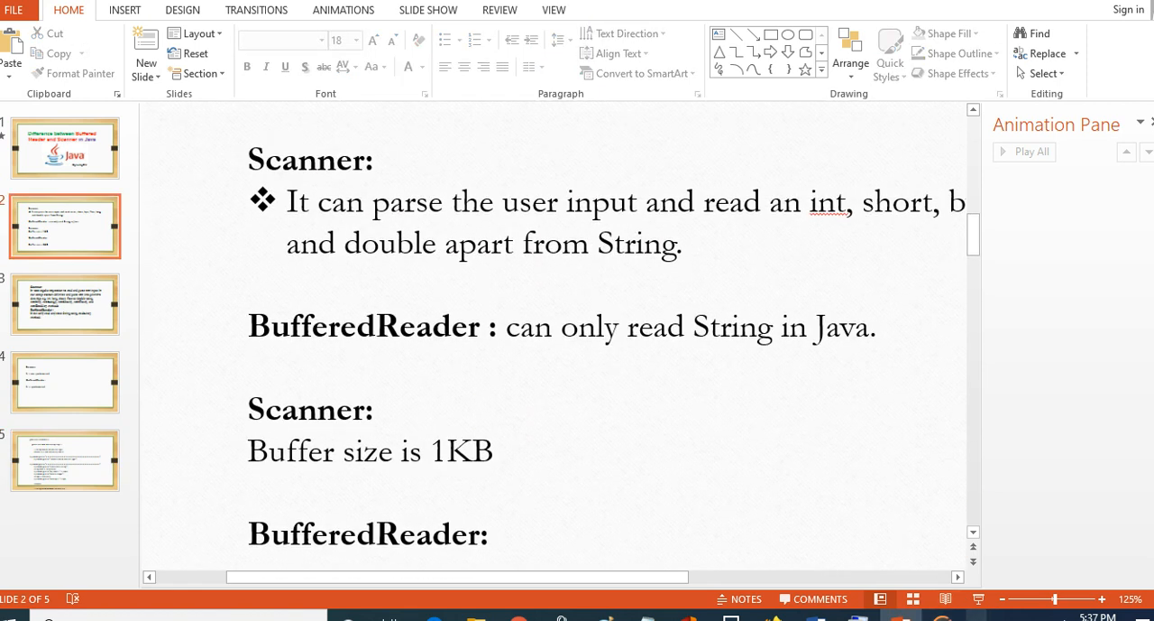
Step: Use the vertical scrollbar to jump back from slide 5 to slide 2
click(976, 609)
right_click(974, 557)
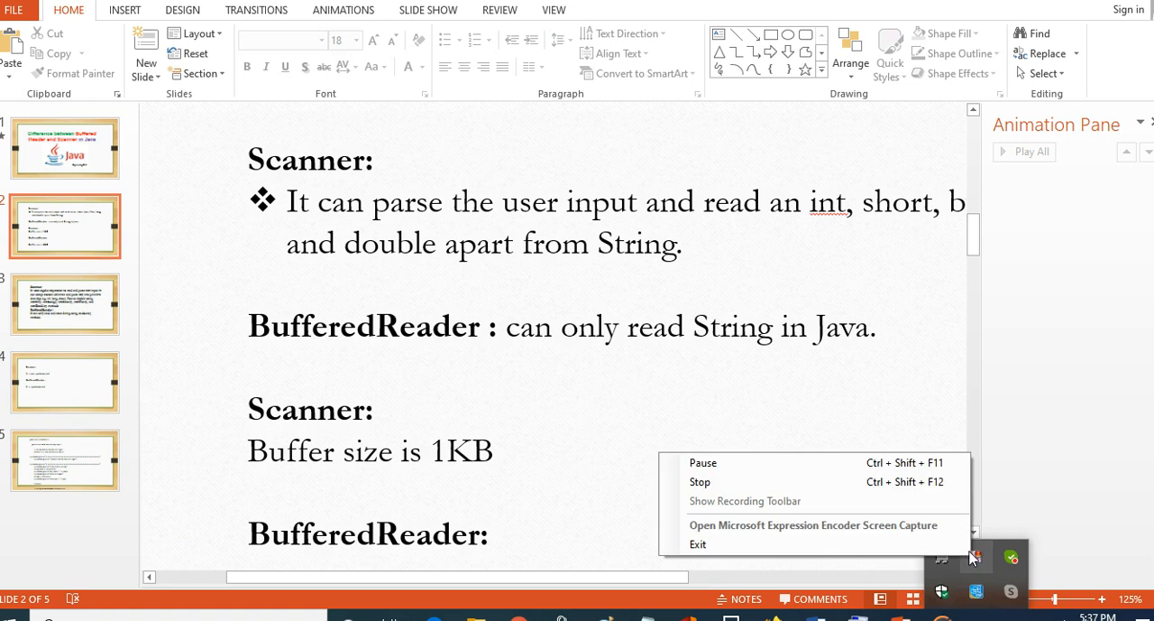